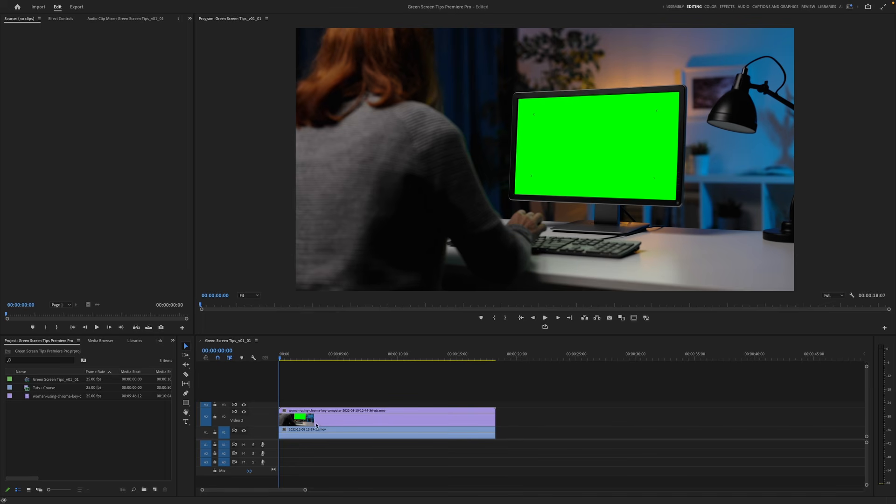
Step: Play the green-screen clip and scrub through the screen recording beneath it with the V2 track temporarily hidden
left_click(342, 421)
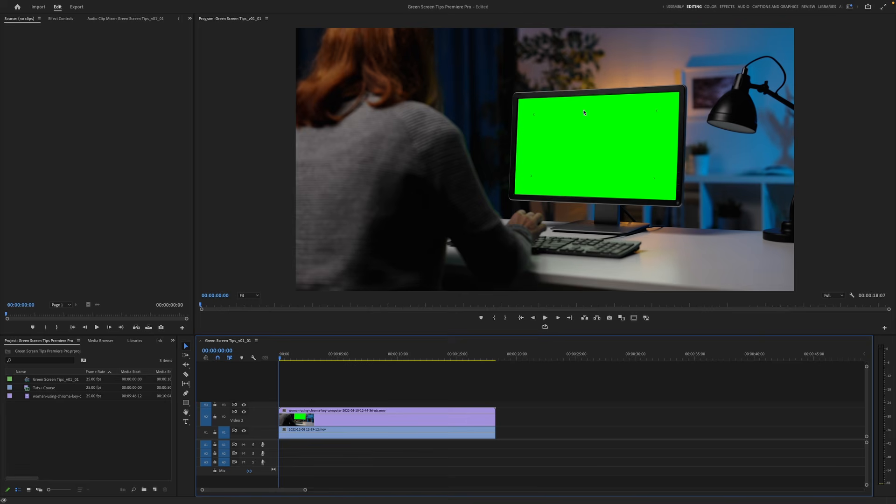
key("space")
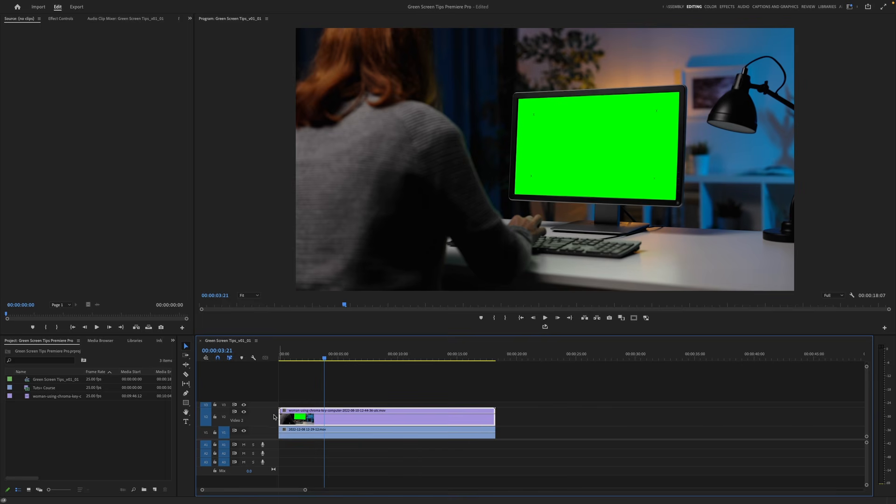
left_click(244, 412)
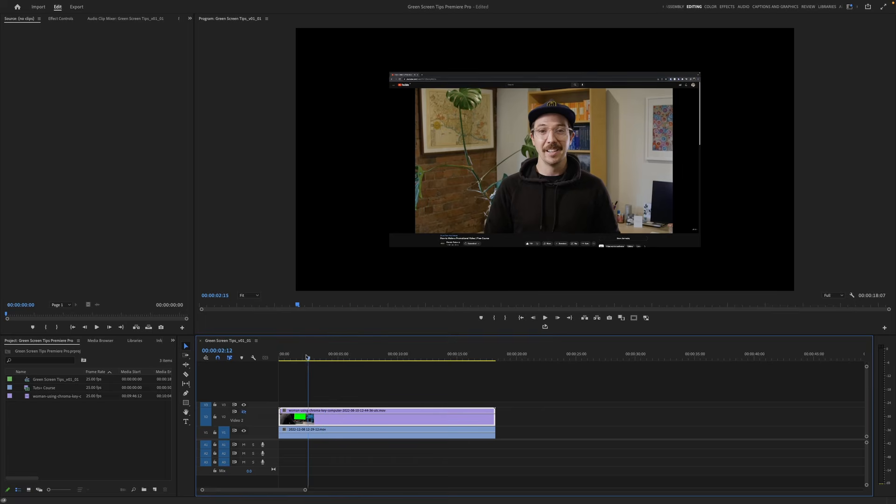
left_click(346, 359)
left_click_drag(345, 359, 294, 362)
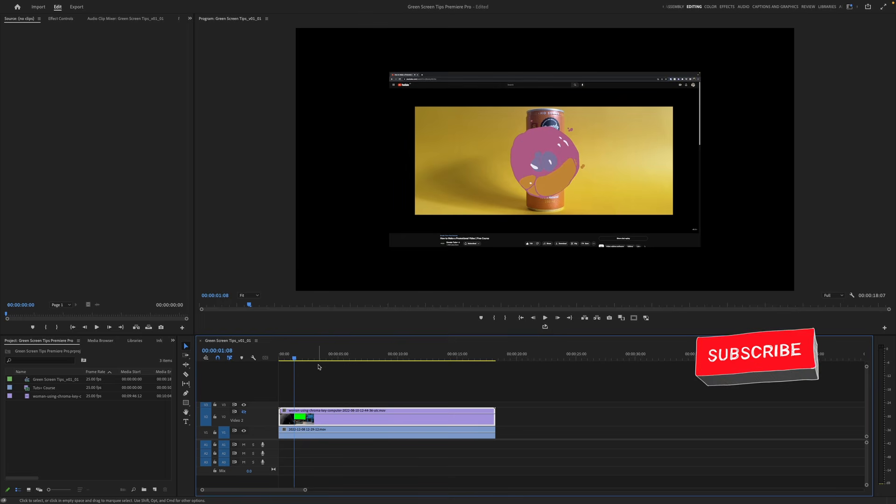
left_click(243, 412)
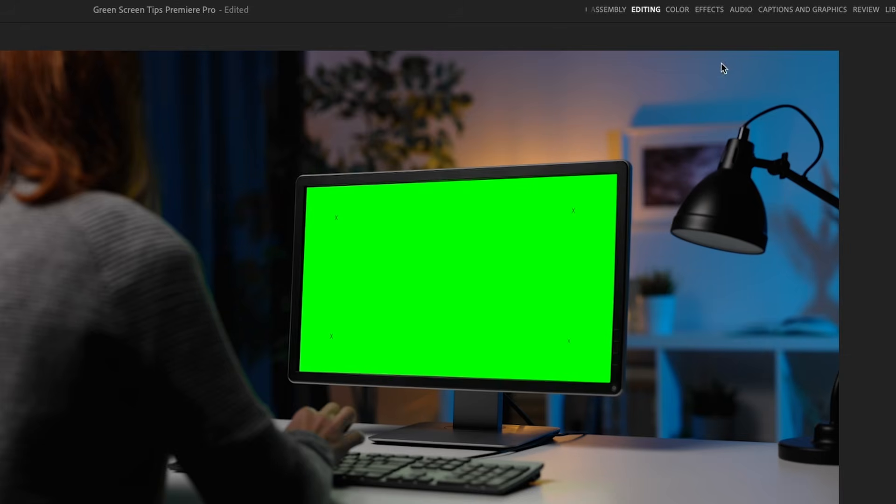
Step: Apply the Ultra Key effect to the woman-at-computer clip on V2 and sample the monitor's green as its key color
left_click(708, 10)
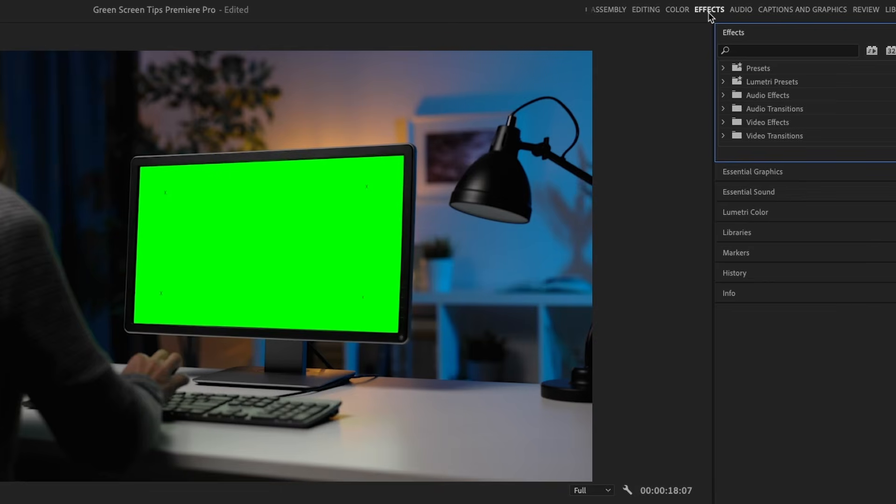
left_click(746, 49)
type("key")
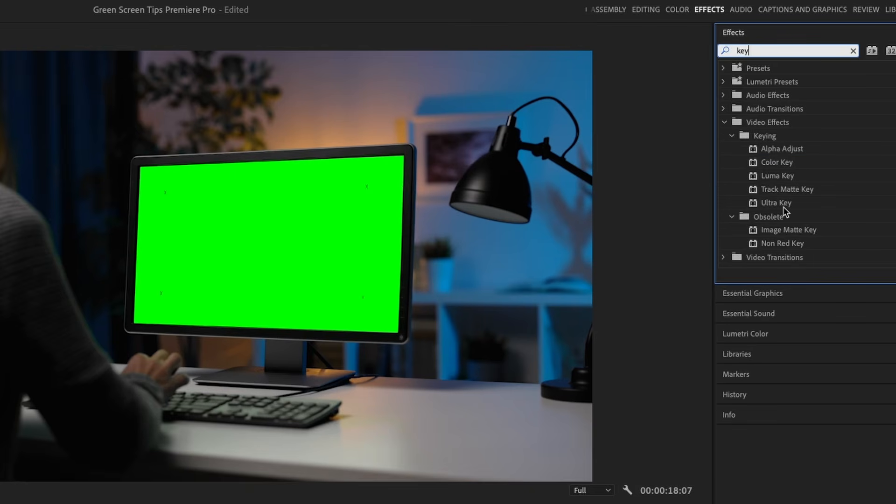
left_click_drag(776, 202, 0, 503)
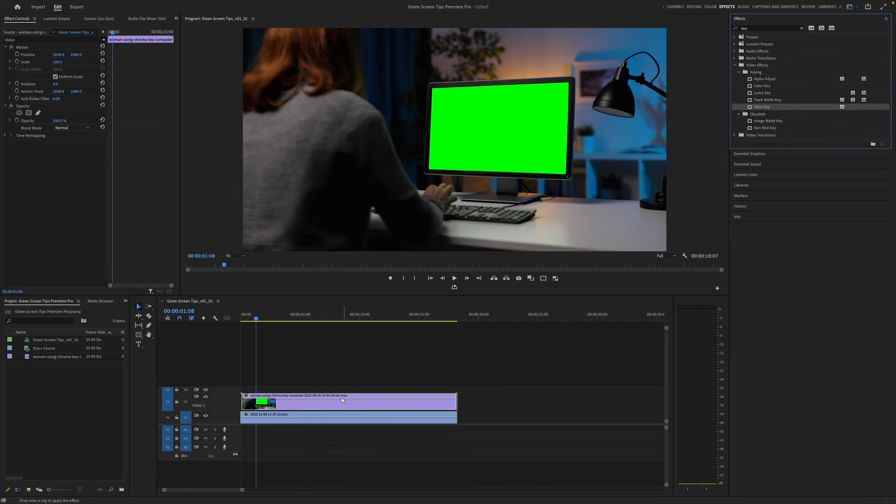
left_click_drag(343, 401, 343, 399)
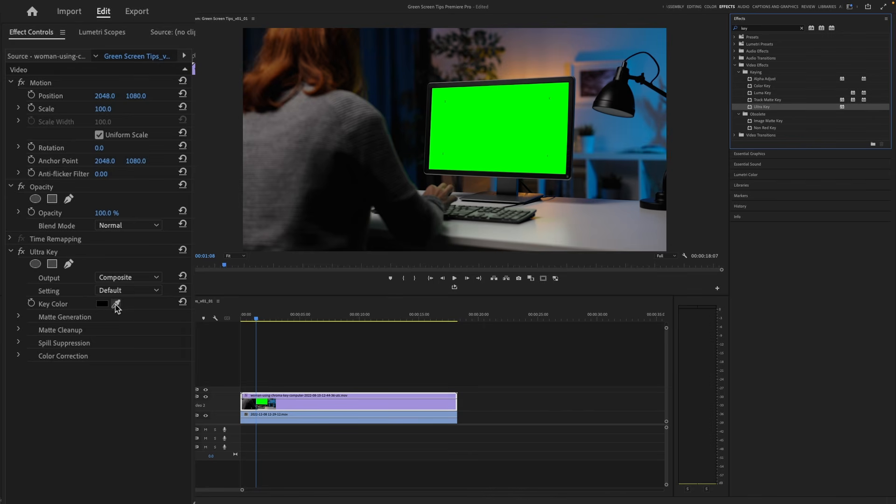
left_click(116, 304)
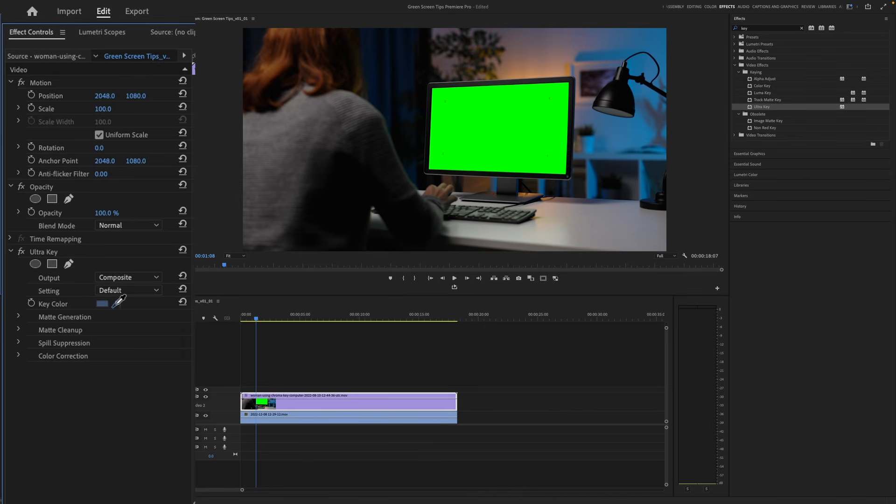
left_click(494, 125)
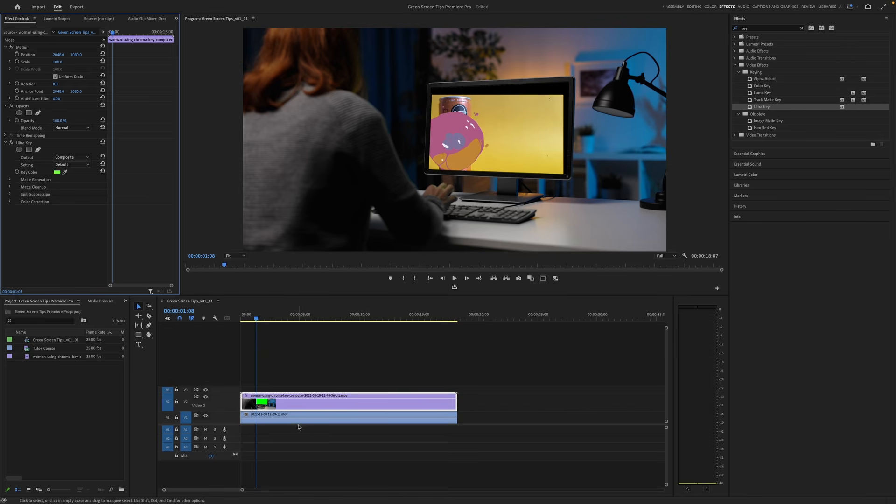
Step: With the V2 track temporarily hidden, scale the screen recording on V1 to 51 and position it at 2303, 975
left_click(270, 421)
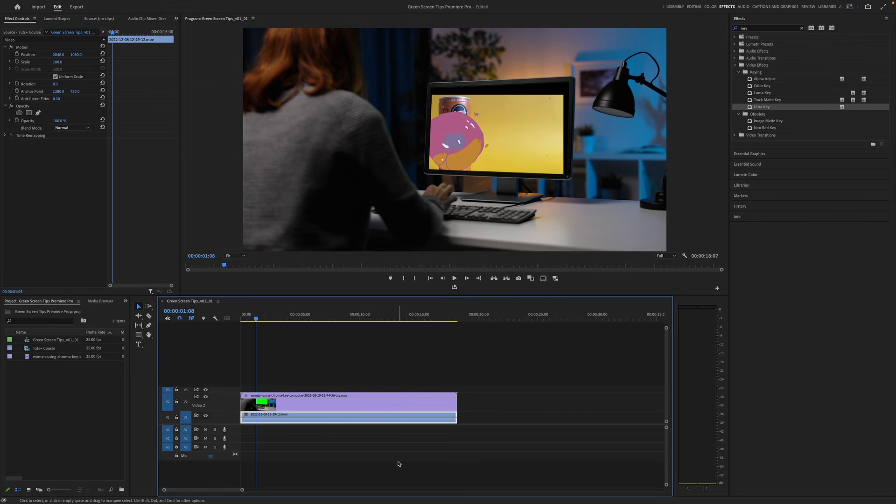
left_click(206, 397)
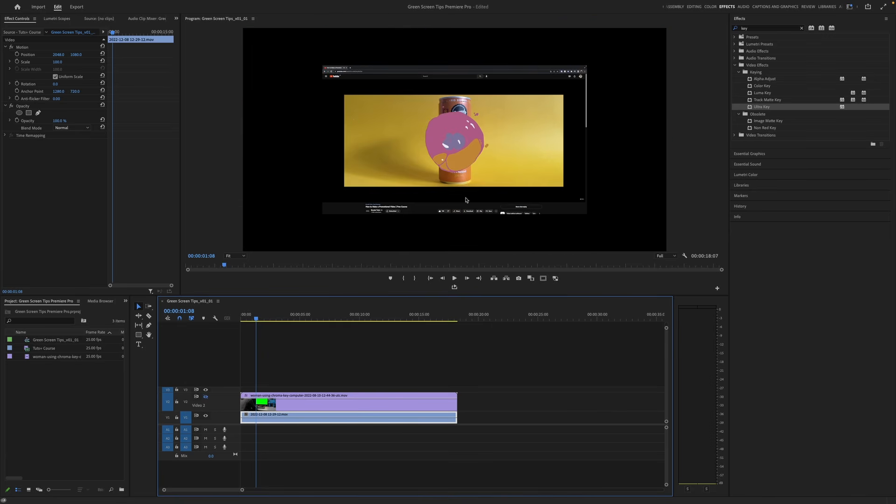
left_click(205, 397)
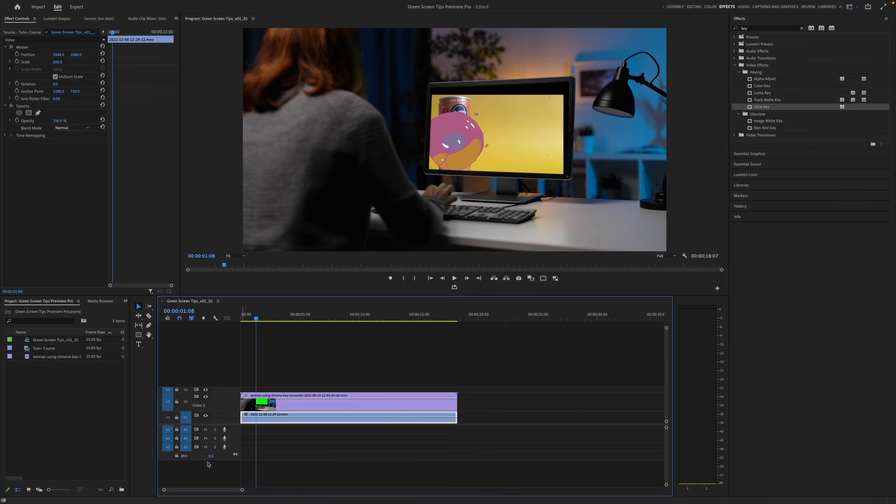
left_click(206, 397)
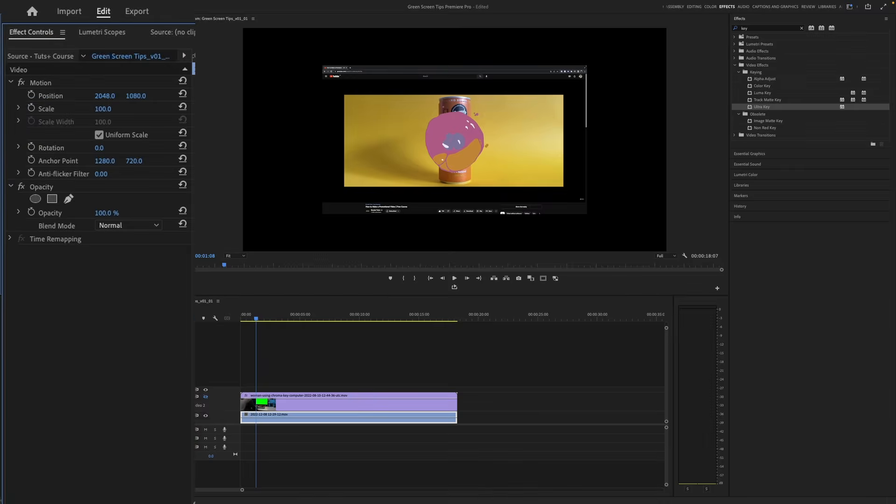
left_click_drag(103, 108, 173, 96)
left_click_drag(468, 140, 480, 130)
left_click_drag(101, 109, 92, 108)
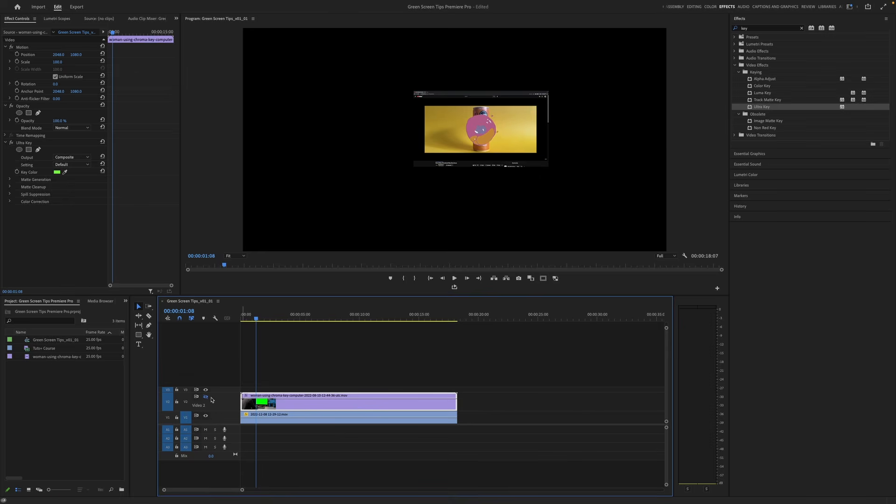
left_click(206, 396)
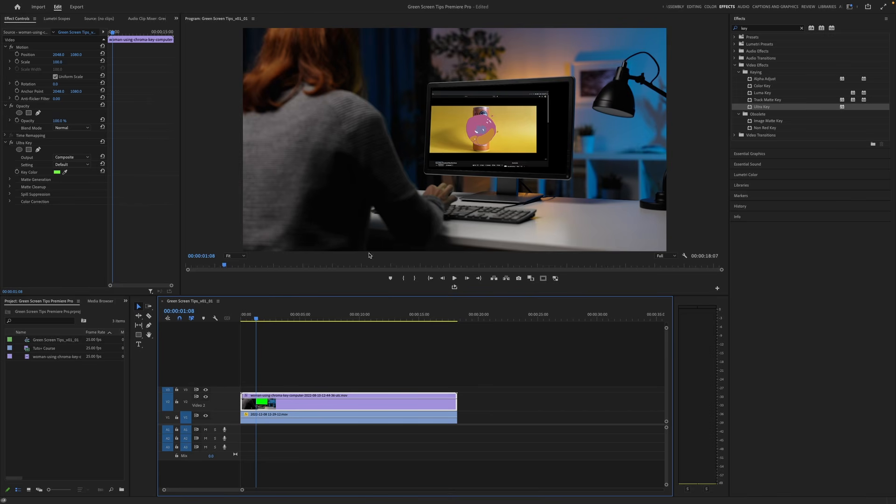
Step: Set the screen recording's horizontal position to 2494 so it sits centered within the monitor
left_click(290, 414)
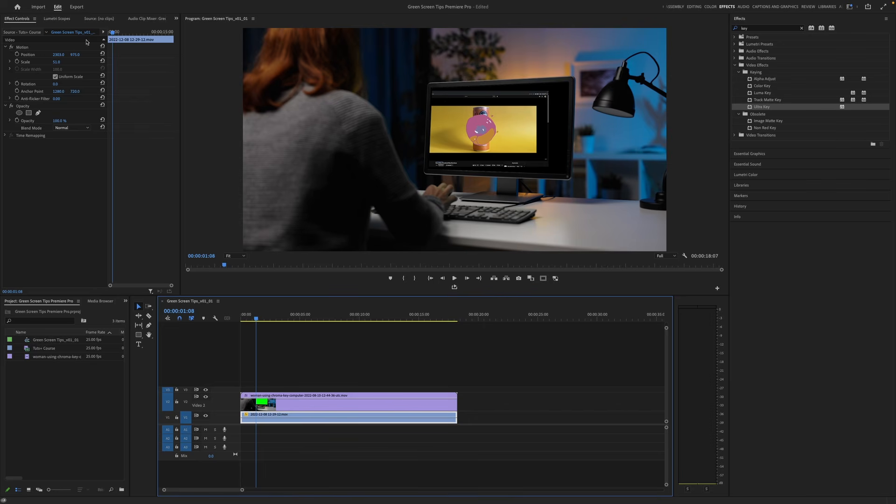
left_click_drag(55, 57, 131, 57)
left_click_drag(104, 96, 98, 133)
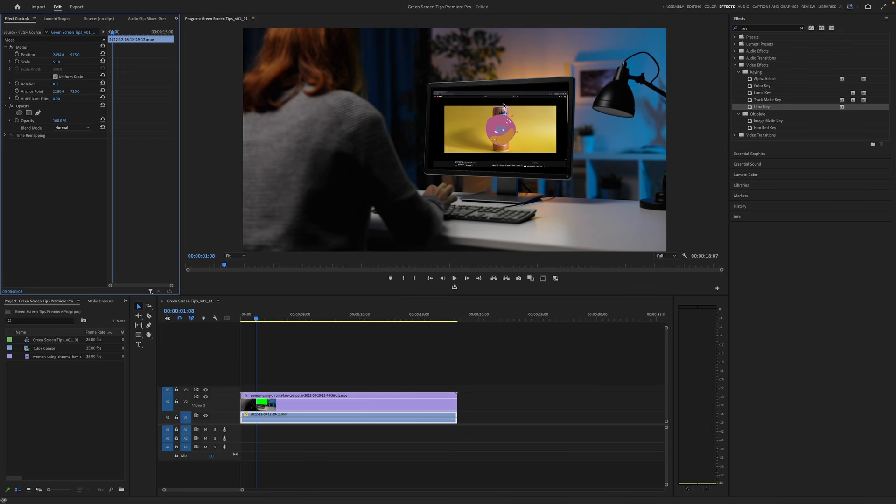
Step: Search the effects for "pin" and apply Corner Pin to the screen recording clip on V1
left_click(757, 29)
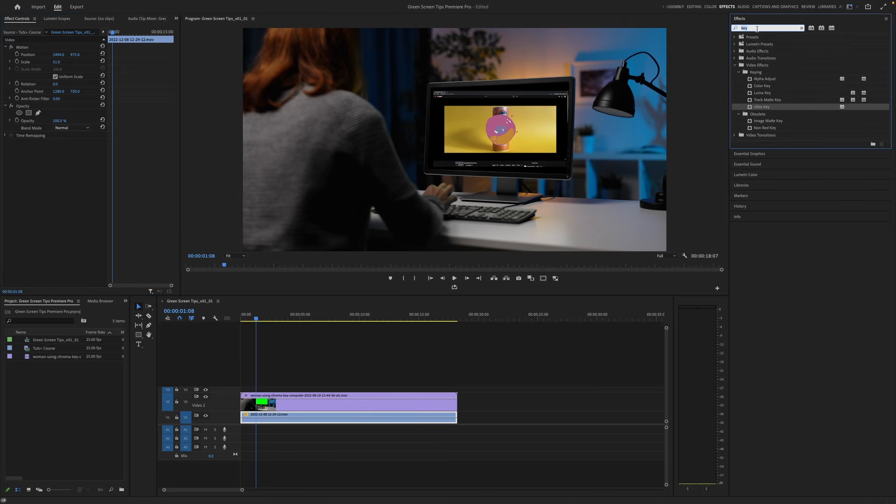
key("BackSpace")
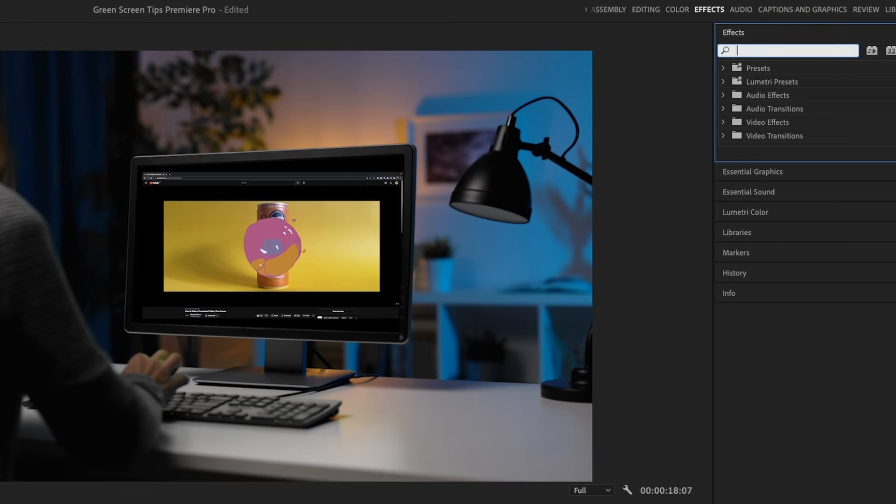
type("pin")
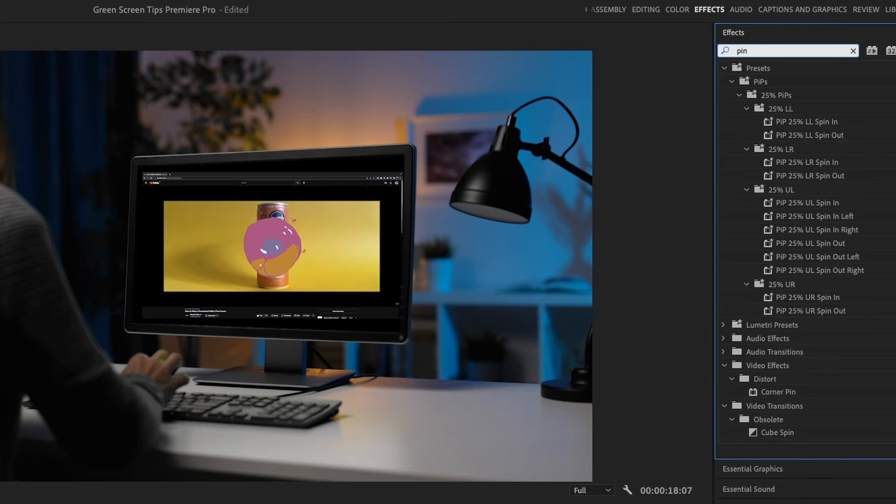
left_click(784, 393)
left_click_drag(784, 394, 286, 419)
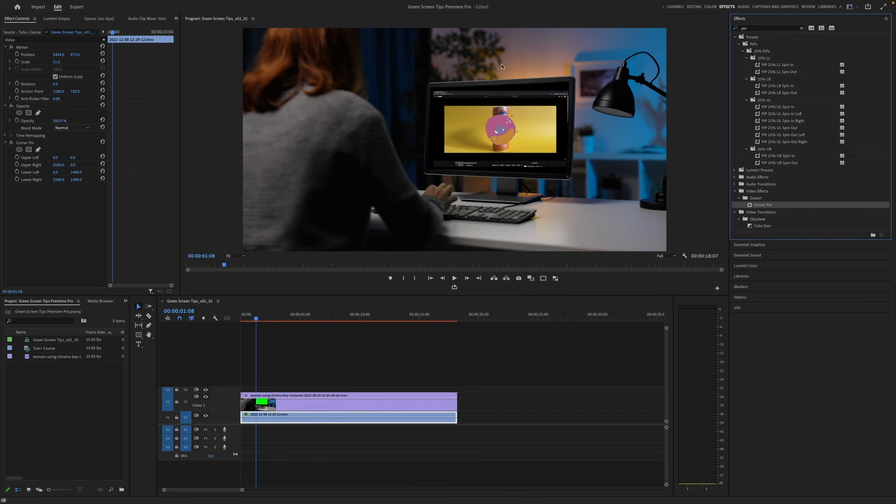
Step: View the program at 100% and set the Corner Pin's Upper Left to -21, -54 to fit the monitor's corner
left_click(235, 256)
left_click(233, 310)
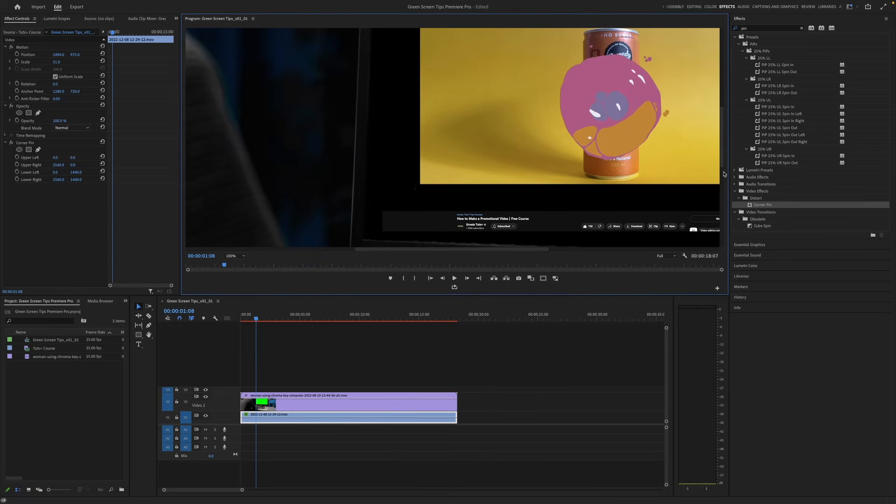
left_click_drag(722, 182, 364, 132)
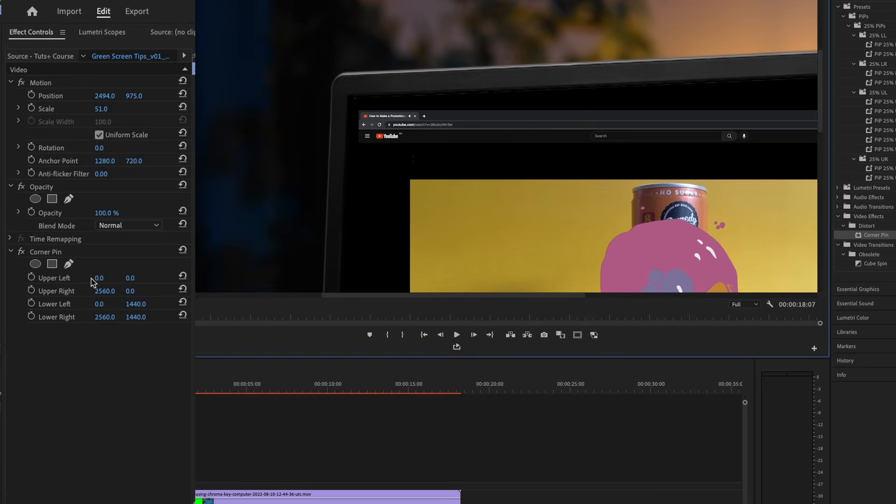
left_click_drag(55, 157, 49, 157)
mouse_move(92, 278)
left_mouse_down()
mouse_move(84, 278)
mouse_move(123, 278)
mouse_move(93, 278)
left_mouse_up()
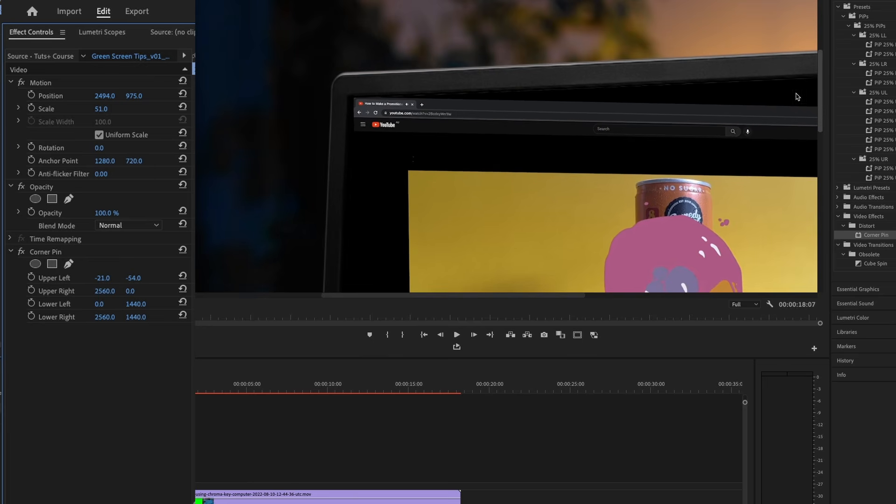
Step: Set the Corner Pin's Lower Left to -98, 1488 to match the monitor's lower-left corner
left_click(806, 165)
scroll(806, 165, "down", 5)
scroll(806, 166, "up", 2)
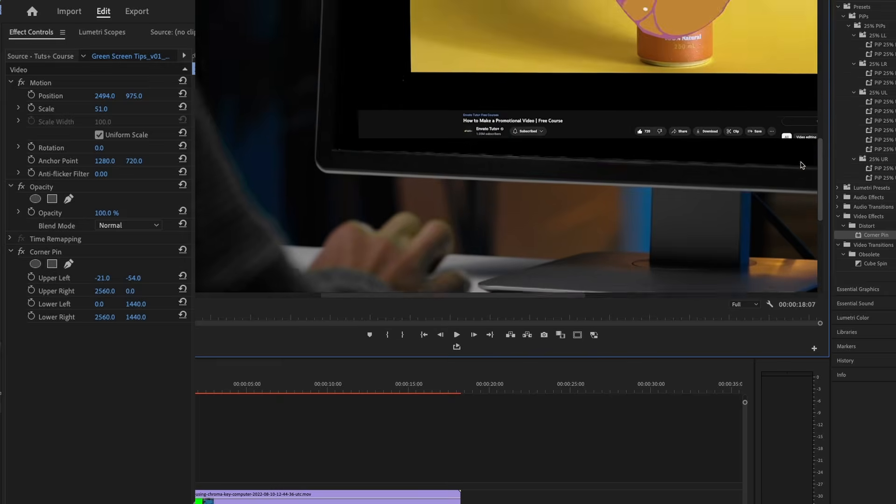
left_click(100, 306)
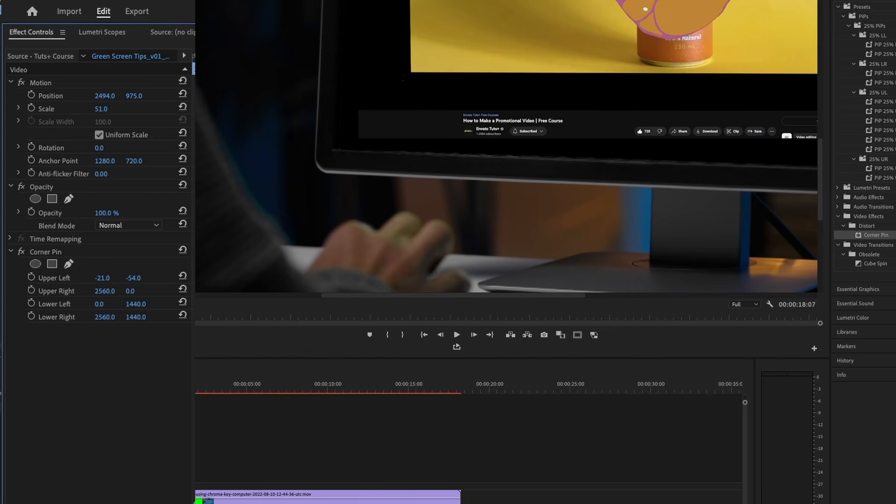
left_click_drag(100, 306, 144, 303)
Step: Set the Corner Pin's Lower Right to 2530, 1582 to match the monitor's lower-right corner
left_click_drag(374, 293, 646, 294)
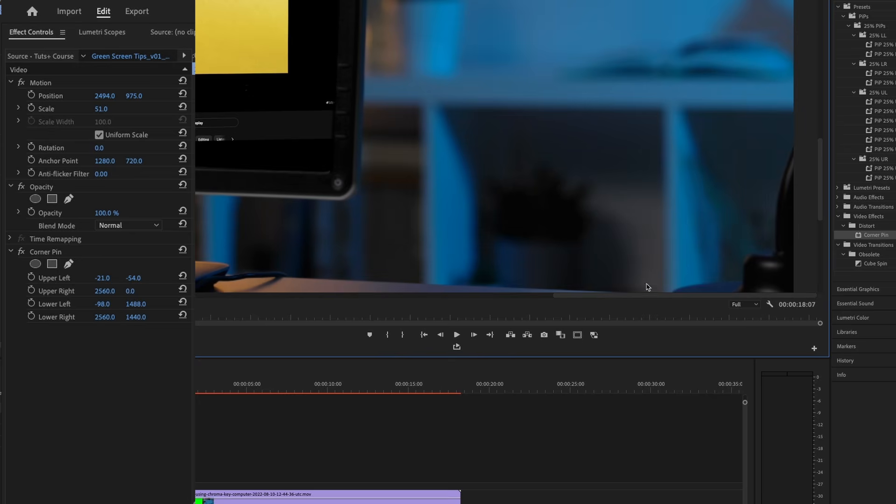
left_click(108, 317)
left_click_drag(108, 317, 139, 318)
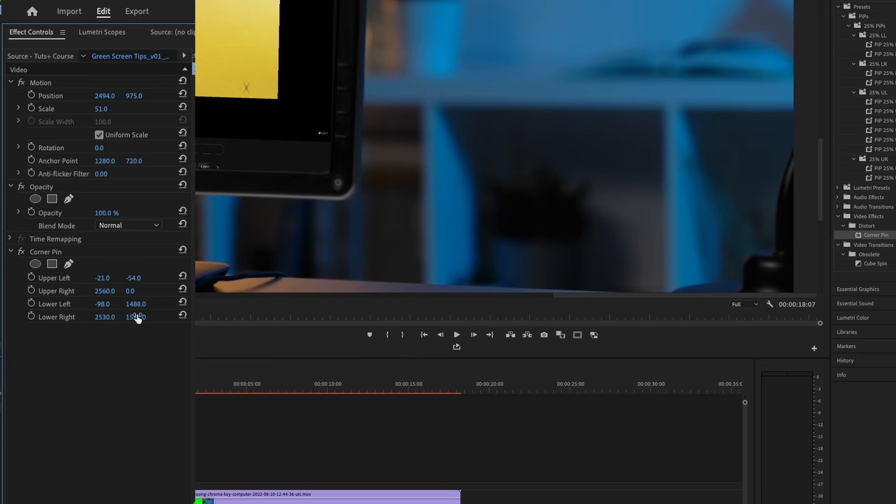
Step: Set the Corner Pin's Upper Right vertical value to -160 to match the monitor's upper-right corner
left_click_drag(821, 156, 823, 49)
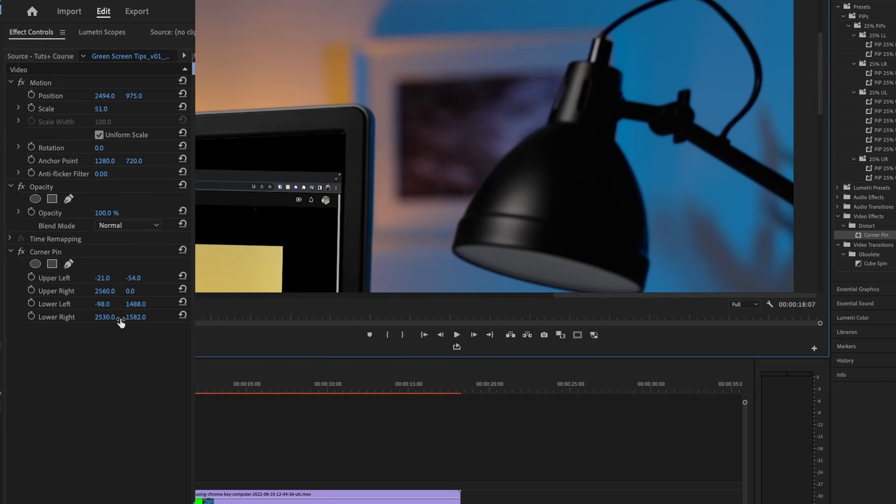
left_click(131, 289)
left_click_drag(134, 290, 74, 291)
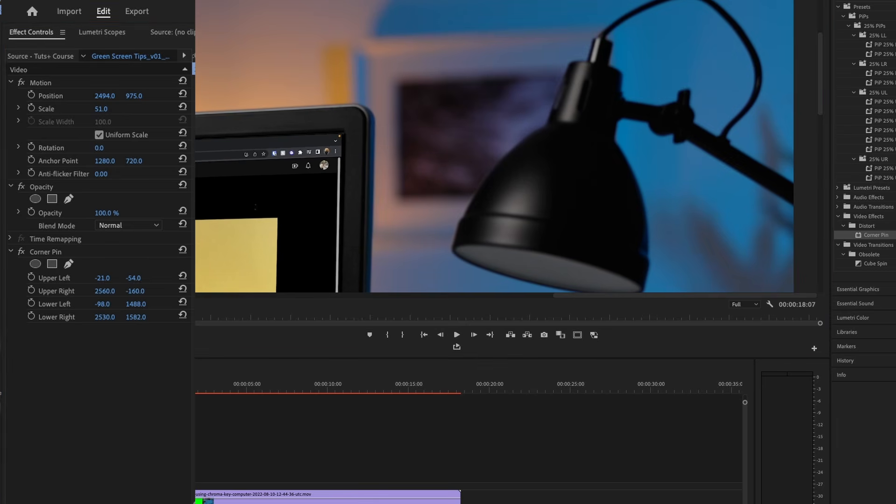